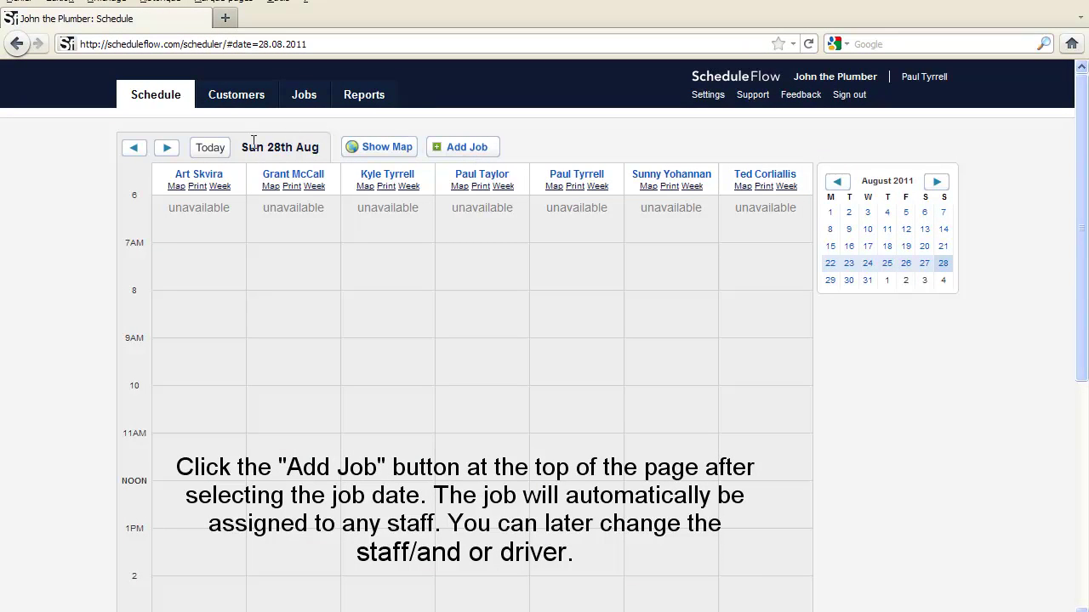
# Step the daily schedule back two days toward Friday 26th August
pyautogui.click(134, 152)
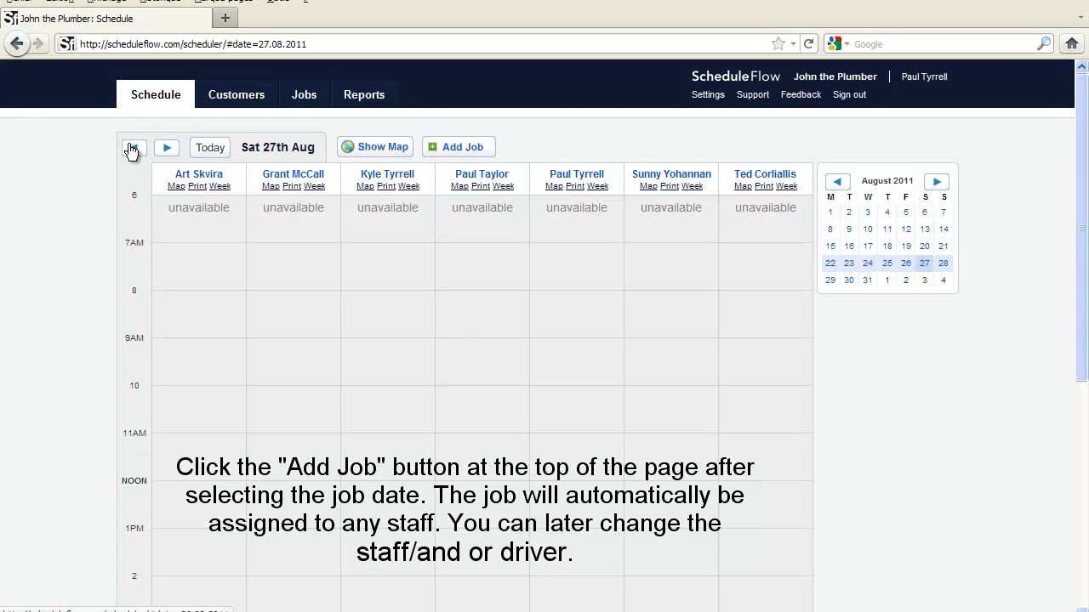
pyautogui.click(132, 150)
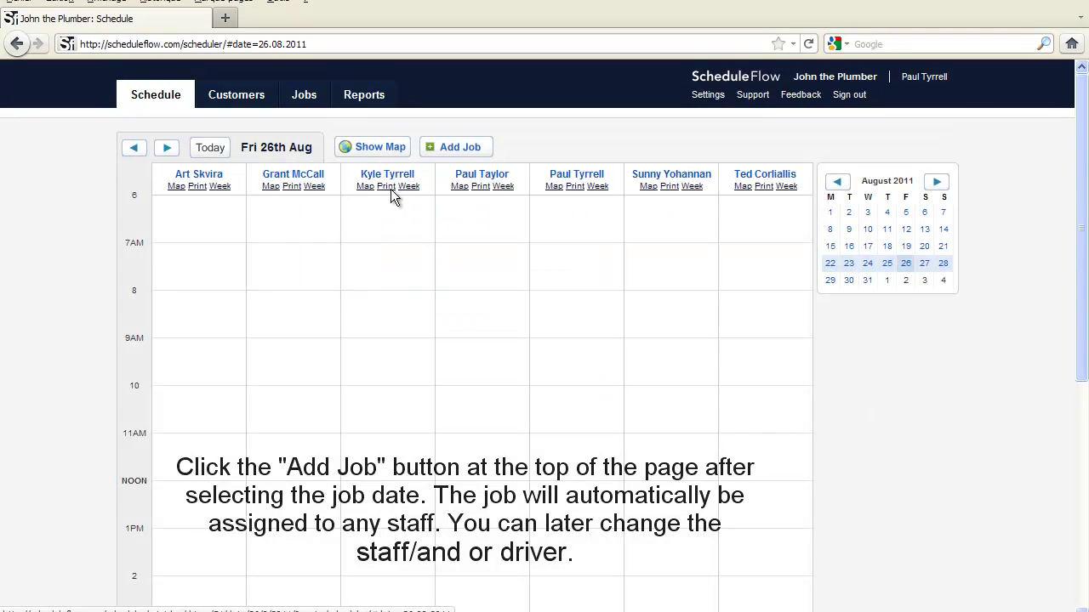
# Start a new job, enter the customer's first and last name, and begin the street address
pyautogui.click(451, 147)
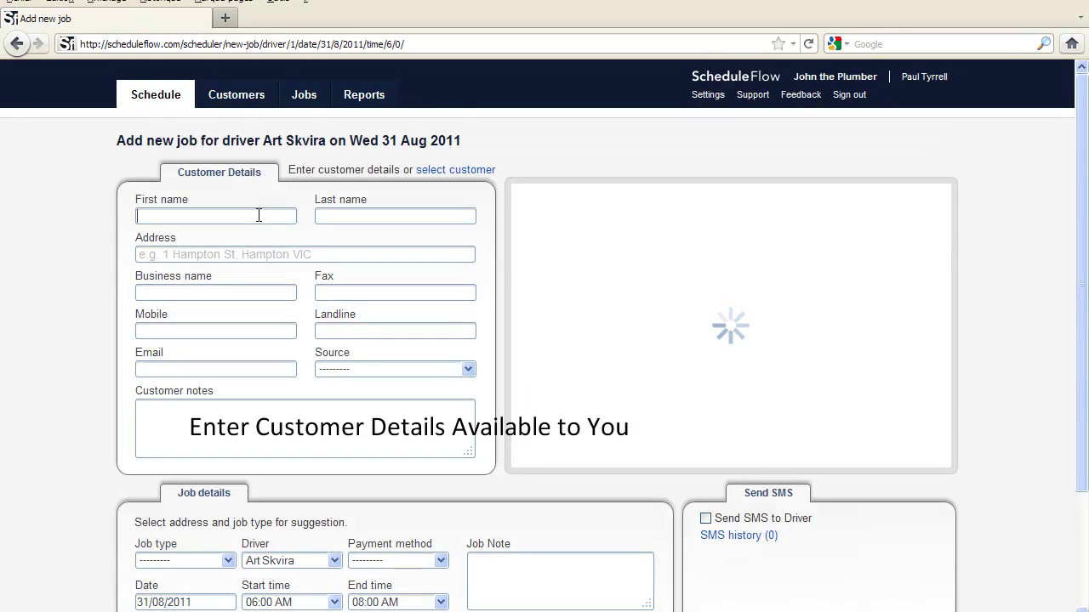
pyautogui.press('Tab')
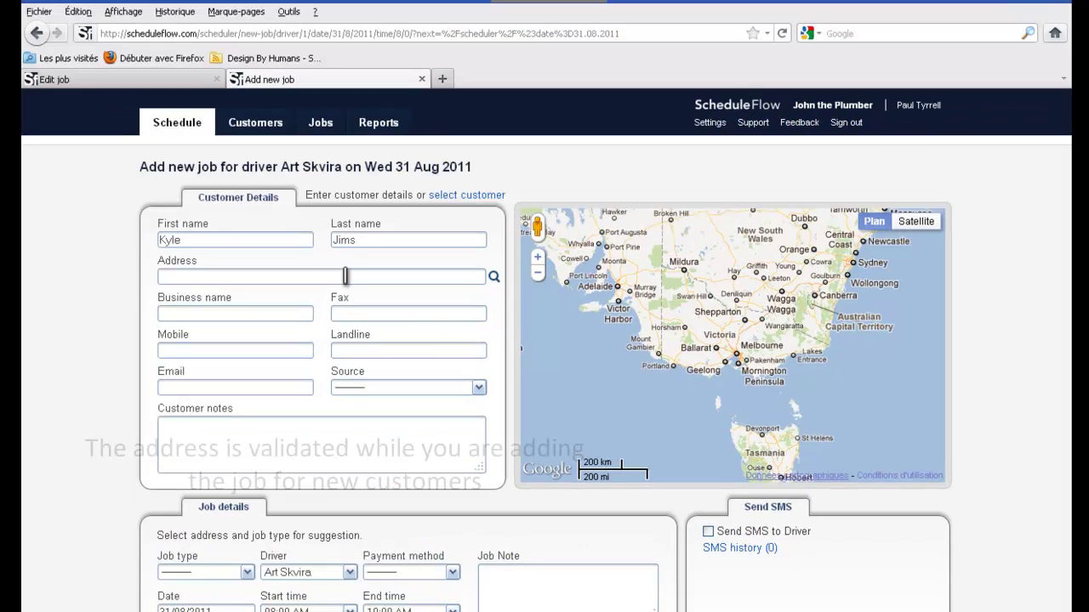
pyautogui.click(336, 288)
pyautogui.write('Smi')
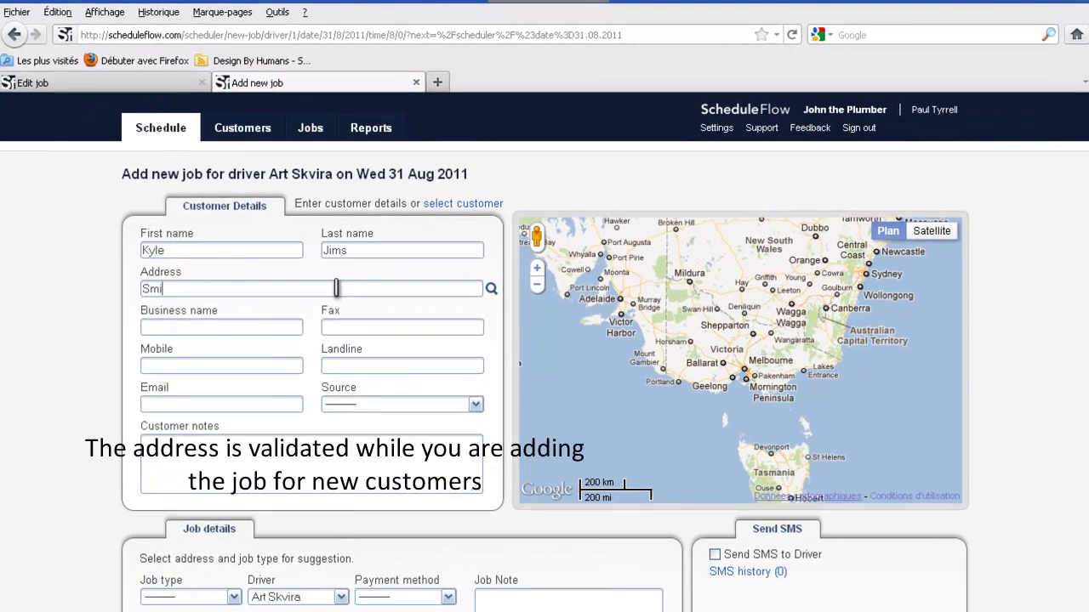
pyautogui.write('th Street')
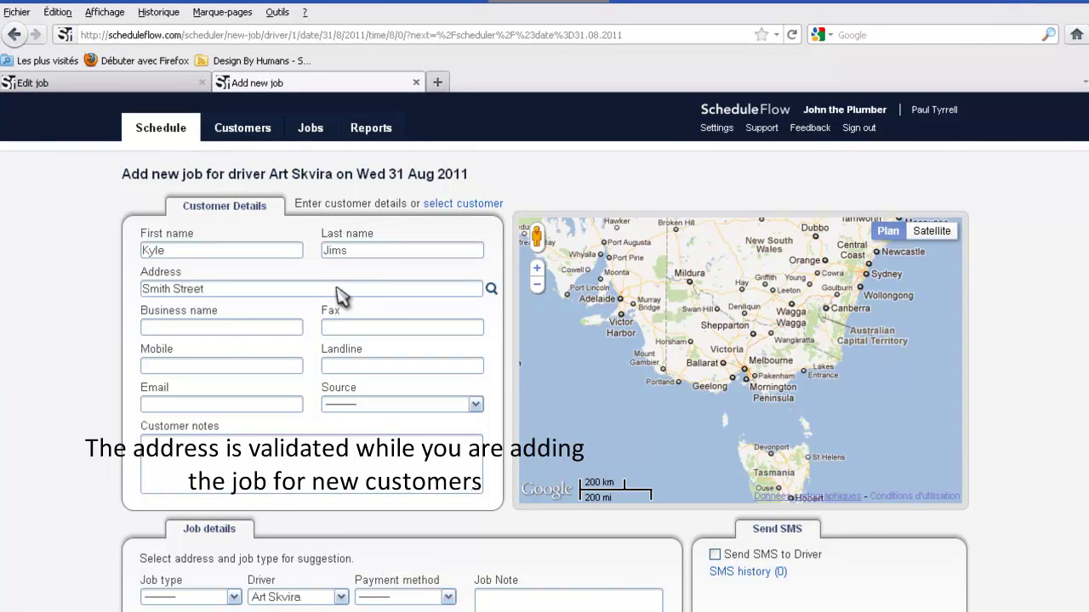
# Pick a suggested address, then replace it with the customer's full Richmond street address
pyautogui.click(239, 330)
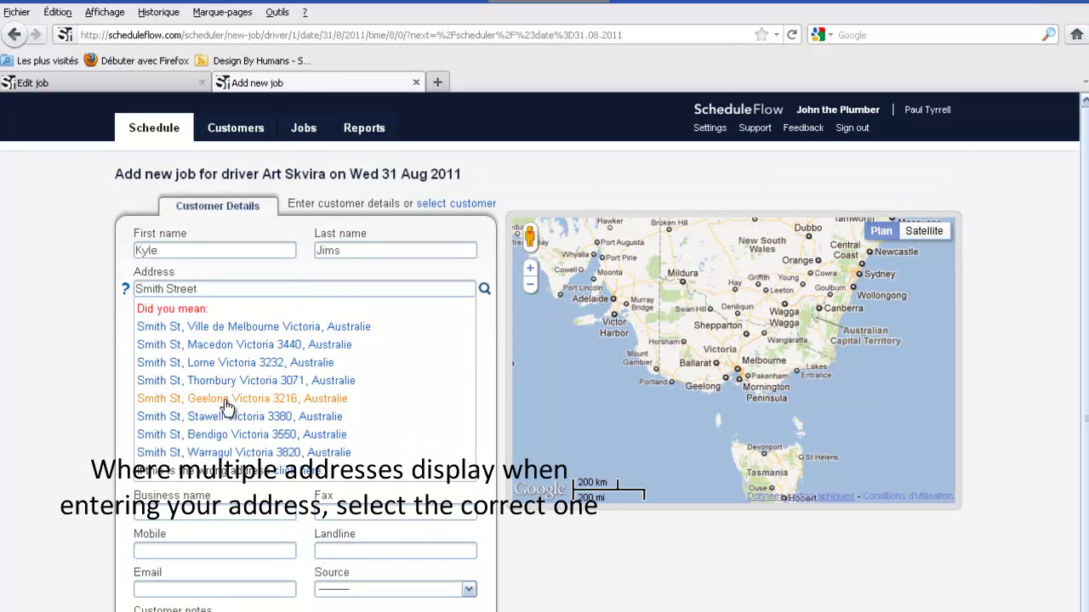
pyautogui.click(226, 398)
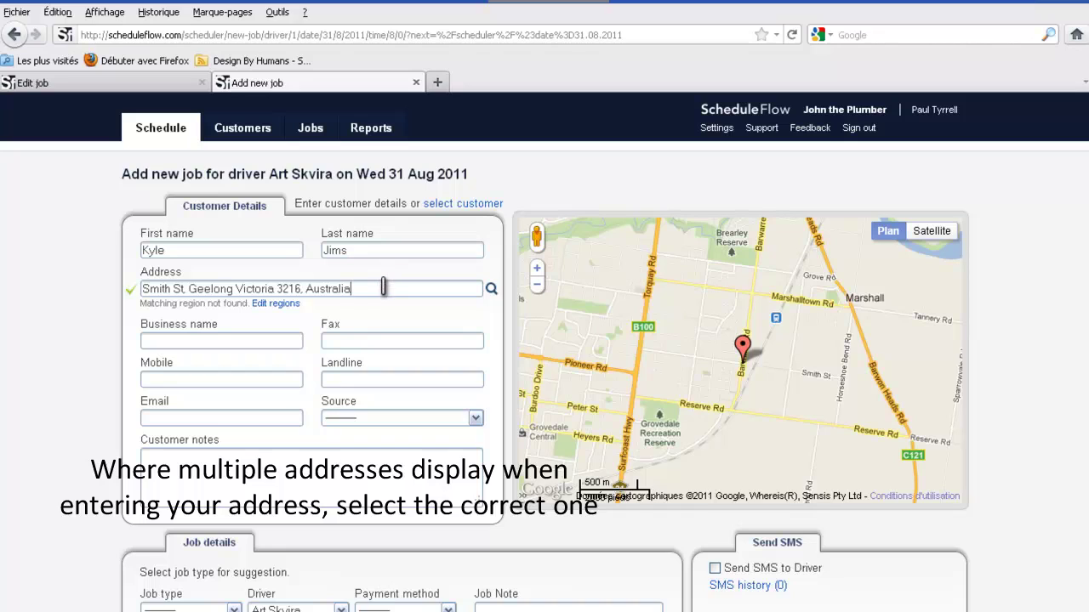
pyautogui.press('BackSpace')
pyautogui.press('BackSpace')
pyautogui.press('BackSpace')
pyautogui.press('BackSpace')
pyautogui.press('BackSpace')
pyautogui.press('BackSpace')
pyautogui.press('BackSpace')
pyautogui.press('BackSpace')
pyautogui.press('BackSpace')
pyautogui.press('BackSpace')
pyautogui.press('BackSpace')
pyautogui.press('BackSpace')
pyautogui.press('BackSpace')
pyautogui.press('BackSpace')
pyautogui.press('BackSpace')
pyautogui.press('BackSpace')
pyautogui.press('BackSpace')
pyautogui.press('BackSpace')
pyautogui.press('BackSpace')
pyautogui.press('BackSpace')
pyautogui.press('BackSpace')
pyautogui.press('BackSpace')
pyautogui.press('BackSpace')
pyautogui.press('BackSpace')
pyautogui.press('BackSpace')
pyautogui.press('BackSpace')
pyautogui.press('BackSpace')
pyautogui.press('BackSpace')
pyautogui.press('BackSpace')
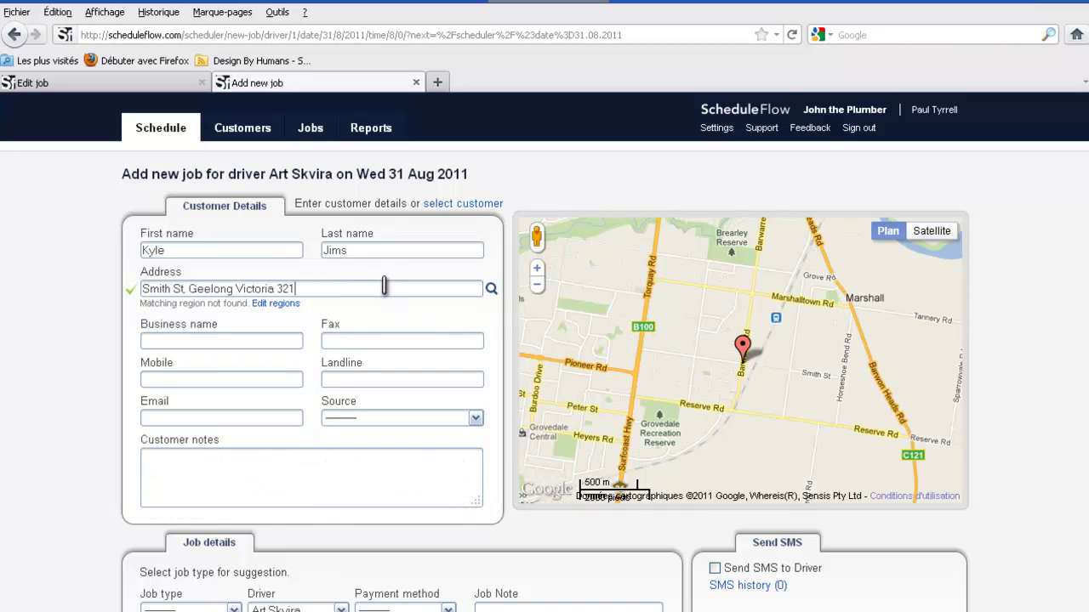
pyautogui.press('BackSpace')
pyautogui.press('BackSpace')
pyautogui.press('BackSpace')
pyautogui.press('BackSpace')
pyautogui.press('BackSpace')
pyautogui.press('BackSpace')
pyautogui.press('BackSpace')
pyautogui.press('BackSpace')
pyautogui.press('BackSpace')
pyautogui.press('BackSpace')
pyautogui.press('BackSpace')
pyautogui.press('BackSpace')
pyautogui.press('BackSpace')
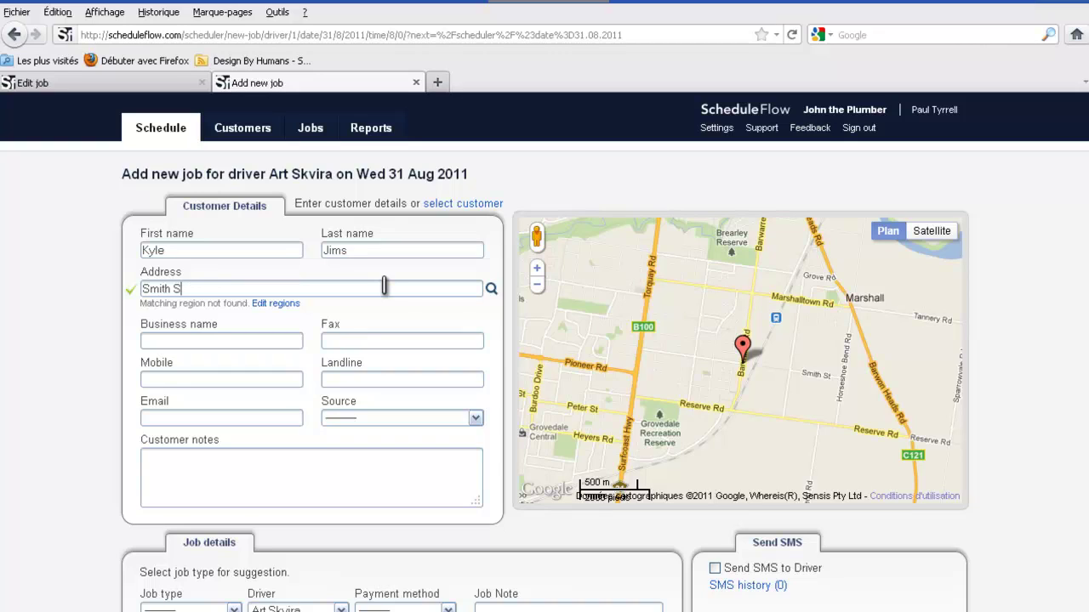
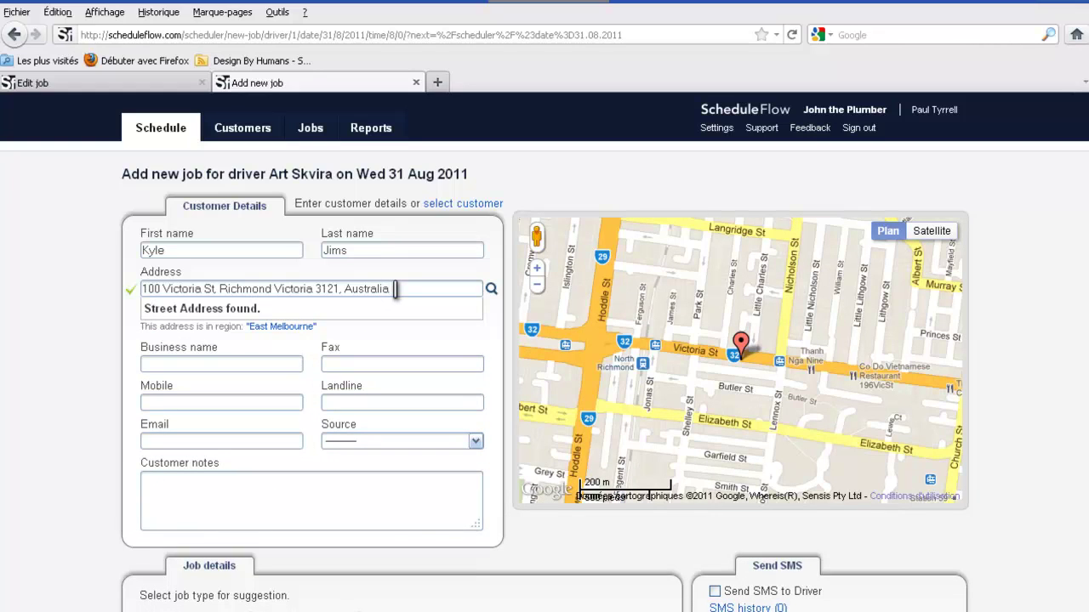
# Erase the found address and type the customer's new Hampton street address instead
pyautogui.press('BackSpace')
pyautogui.press('BackSpace')
pyautogui.press('BackSpace')
pyautogui.press('BackSpace')
pyautogui.press('BackSpace')
pyautogui.press('BackSpace')
pyautogui.press('BackSpace')
pyautogui.press('BackSpace')
pyautogui.press('BackSpace')
pyautogui.press('BackSpace')
pyautogui.press('BackSpace')
pyautogui.press('BackSpace')
pyautogui.press('BackSpace')
pyautogui.press('BackSpace')
pyautogui.press('BackSpace')
pyautogui.press('BackSpace')
pyautogui.press('BackSpace')
pyautogui.press('BackSpace')
pyautogui.press('BackSpace')
pyautogui.press('BackSpace')
pyautogui.press('BackSpace')
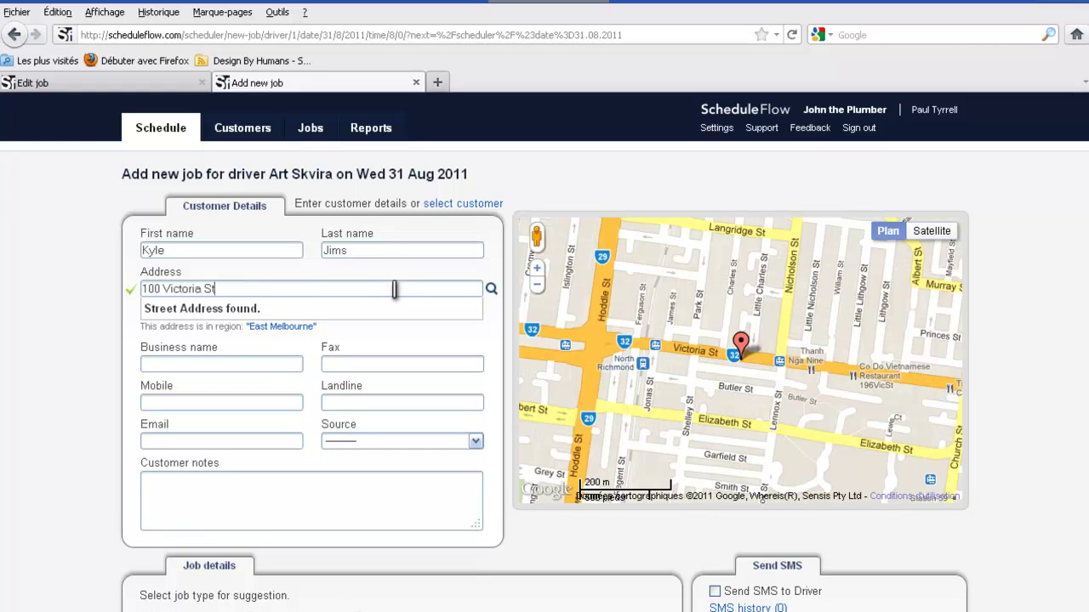
pyautogui.press('BackSpace')
pyautogui.press('BackSpace')
pyautogui.press('BackSpace')
pyautogui.press('BackSpace')
pyautogui.press('BackSpace')
pyautogui.press('BackSpace')
pyautogui.press('BackSpace')
pyautogui.press('BackSpace')
pyautogui.press('BackSpace')
pyautogui.press('BackSpace')
pyautogui.press('BackSpace')
pyautogui.press('BackSpace')
pyautogui.press('BackSpace')
pyautogui.press('BackSpace')
pyautogui.press('BackSpace')
pyautogui.press('BackSpace')
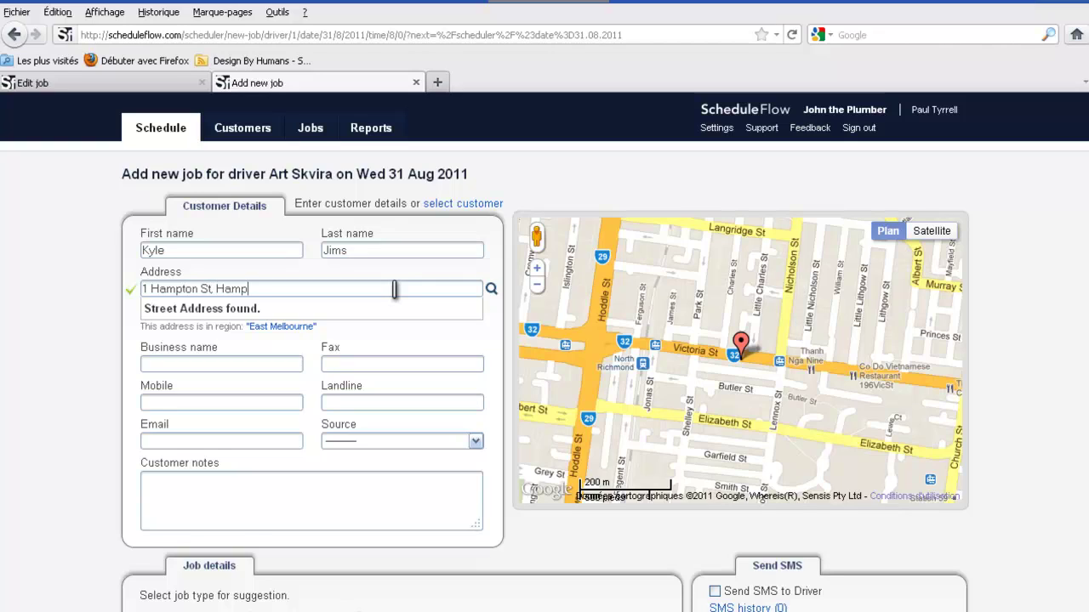
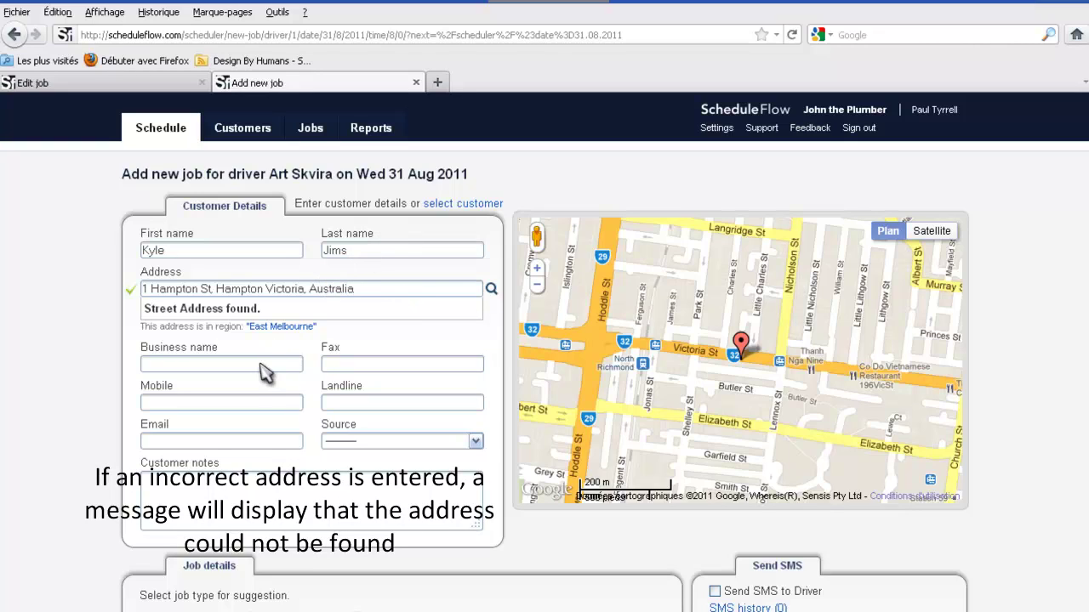
# Enter the customer's mobile number, e-mail address and the customer note 'add notes here'
pyautogui.click(191, 403)
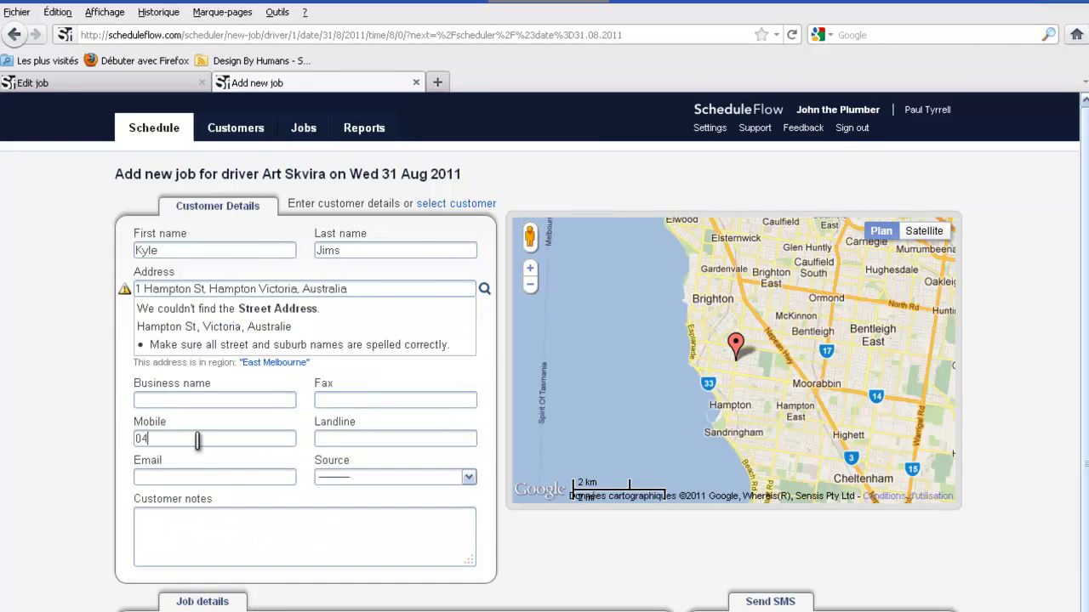
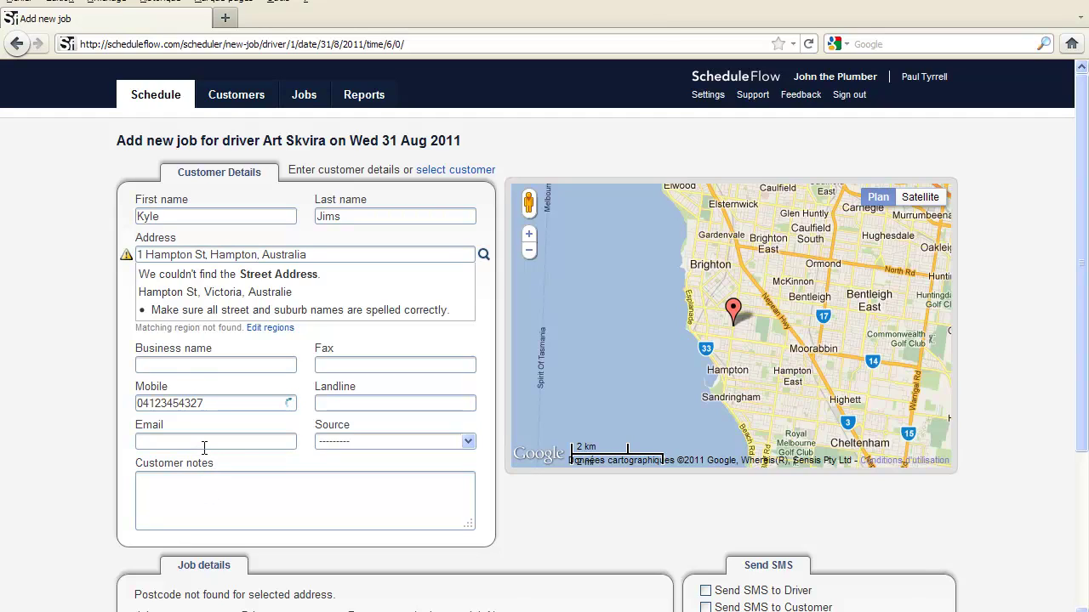
pyautogui.write('a')
pyautogui.write('dd ')
pyautogui.write('notes')
pyautogui.write(' here')
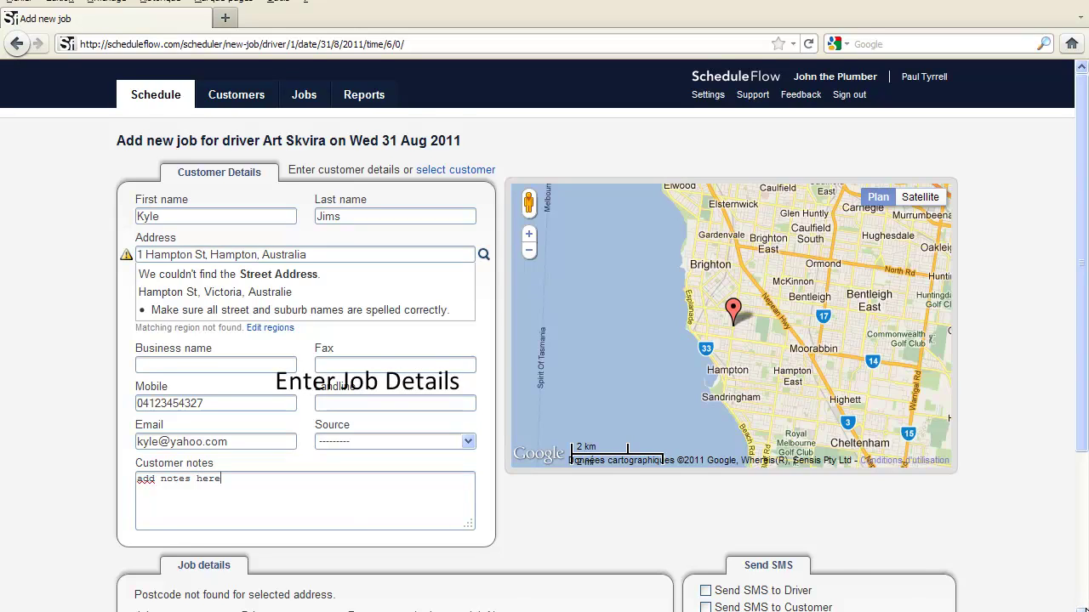
# Set job type to Project, payment method to CreditCard, and job note 'add job notes here'
pyautogui.scroll(-4, 545, 335)
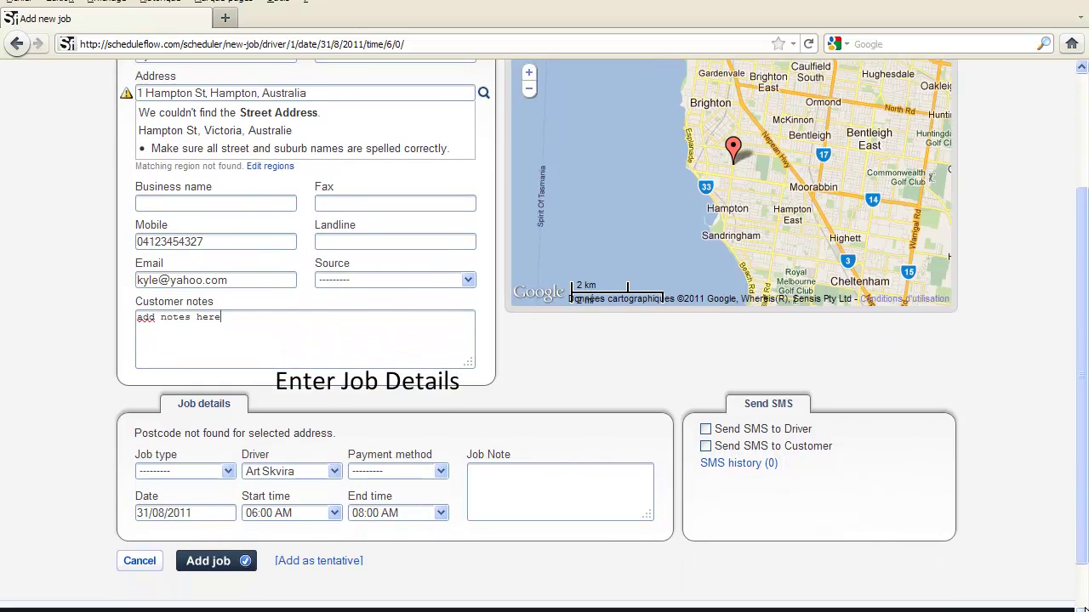
pyautogui.scroll(-1, 809, 609)
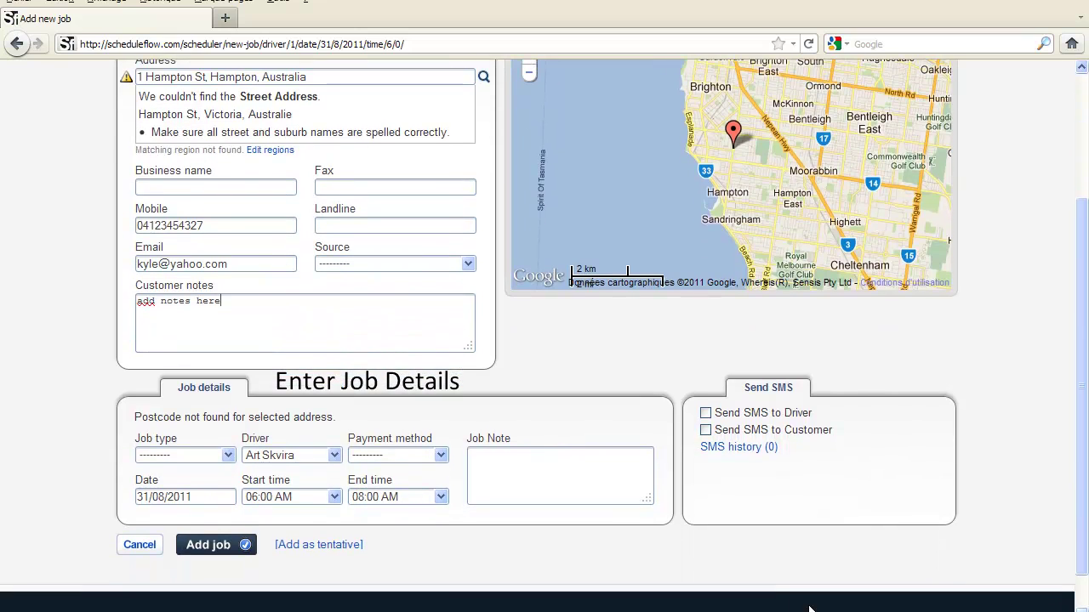
pyautogui.click(229, 456)
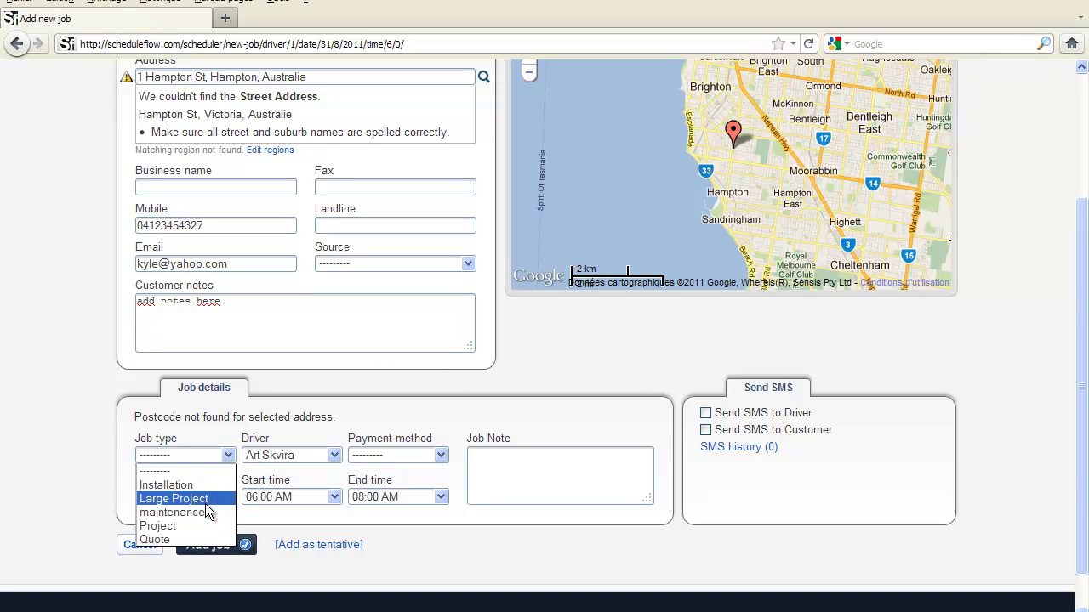
pyautogui.click(199, 525)
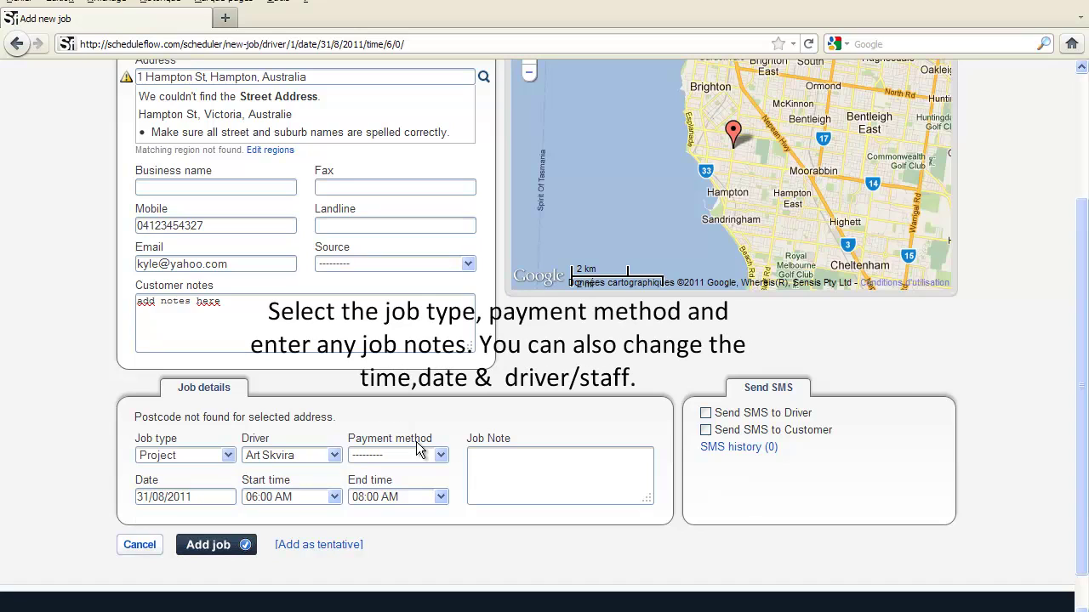
pyautogui.click(440, 456)
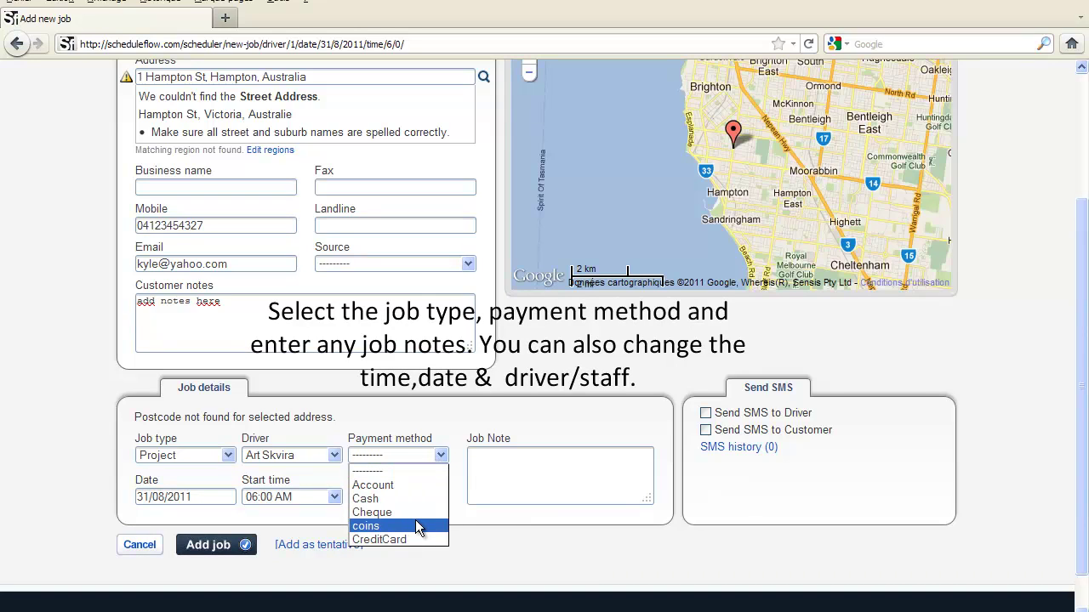
pyautogui.click(411, 538)
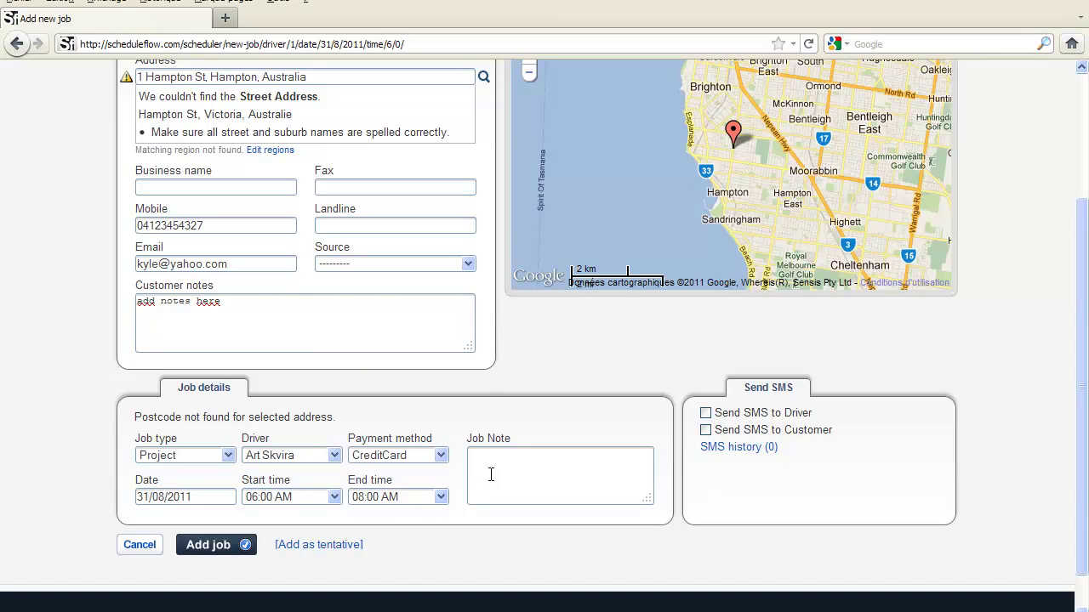
pyautogui.write('add job notes here')
# Enable SMS to both driver and customer, then save the job onto Wed 31 Aug
pyautogui.click(705, 413)
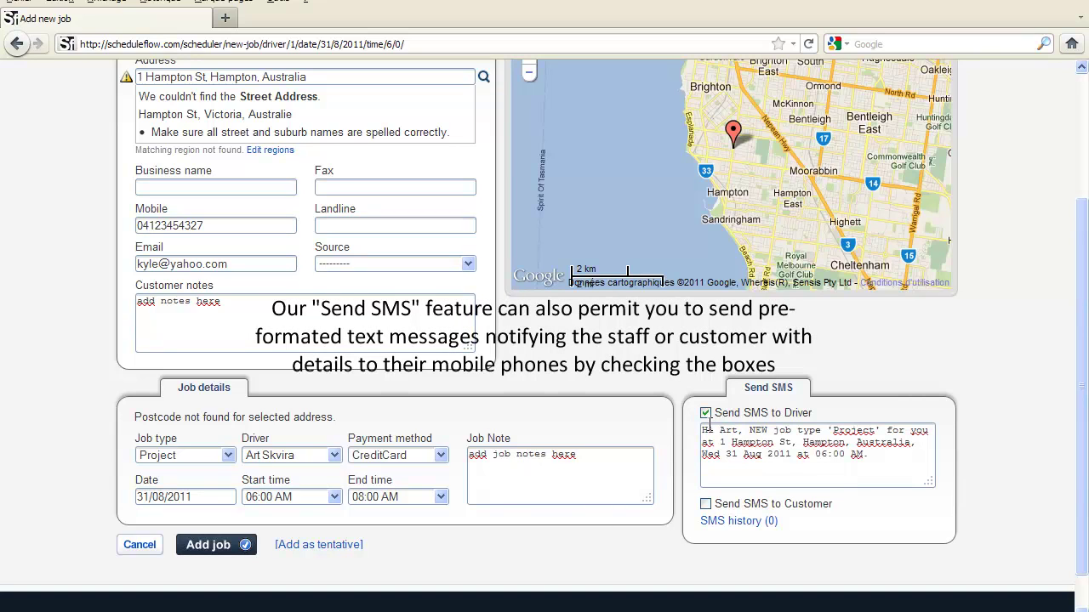
pyautogui.click(708, 505)
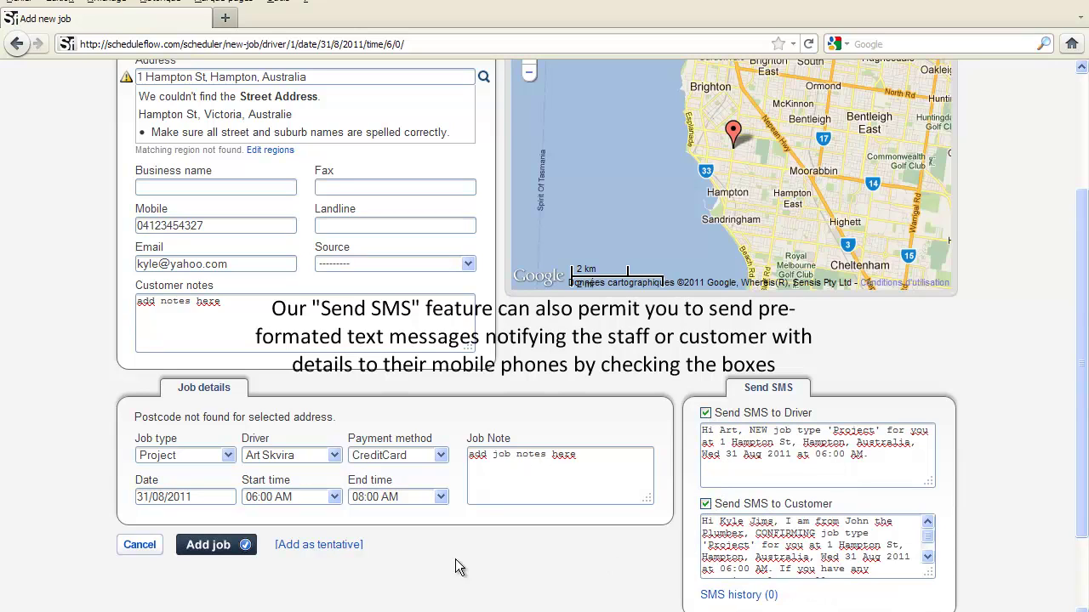
pyautogui.click(227, 547)
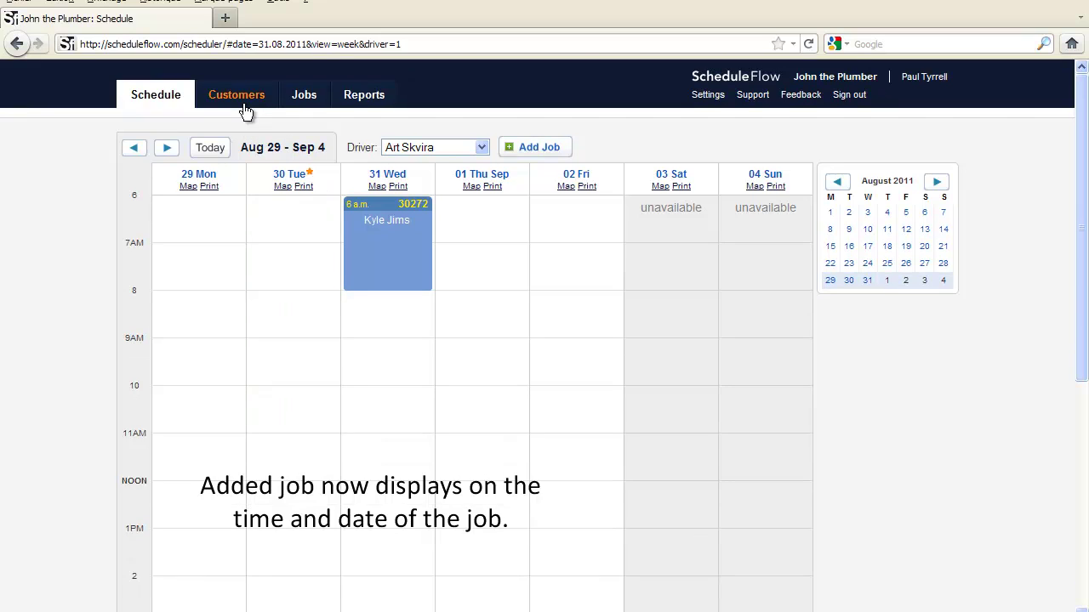
# From the Customers list, start a new job for the first existing customer
pyautogui.click(245, 99)
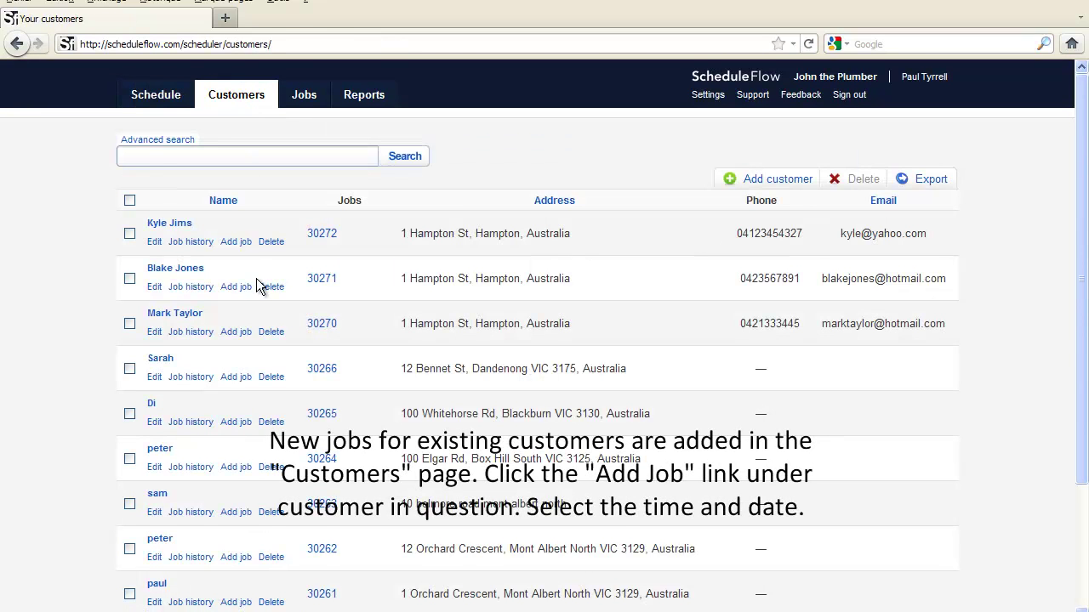
pyautogui.click(235, 243)
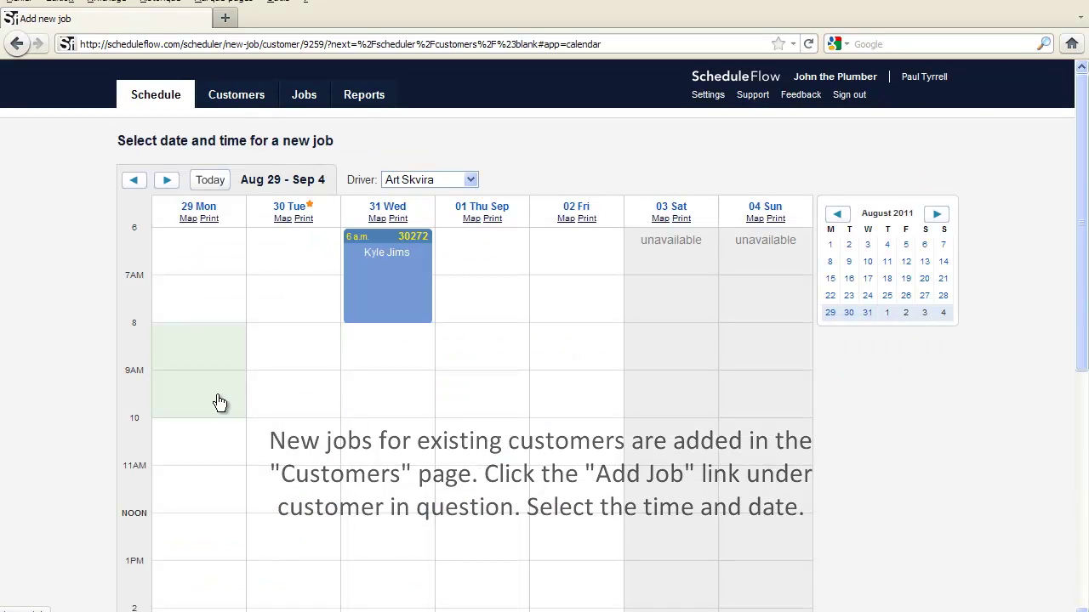
# Book the Mon 29 Aug 8:00–10:00 AM slot and scroll down the prefilled job form
pyautogui.click(217, 402)
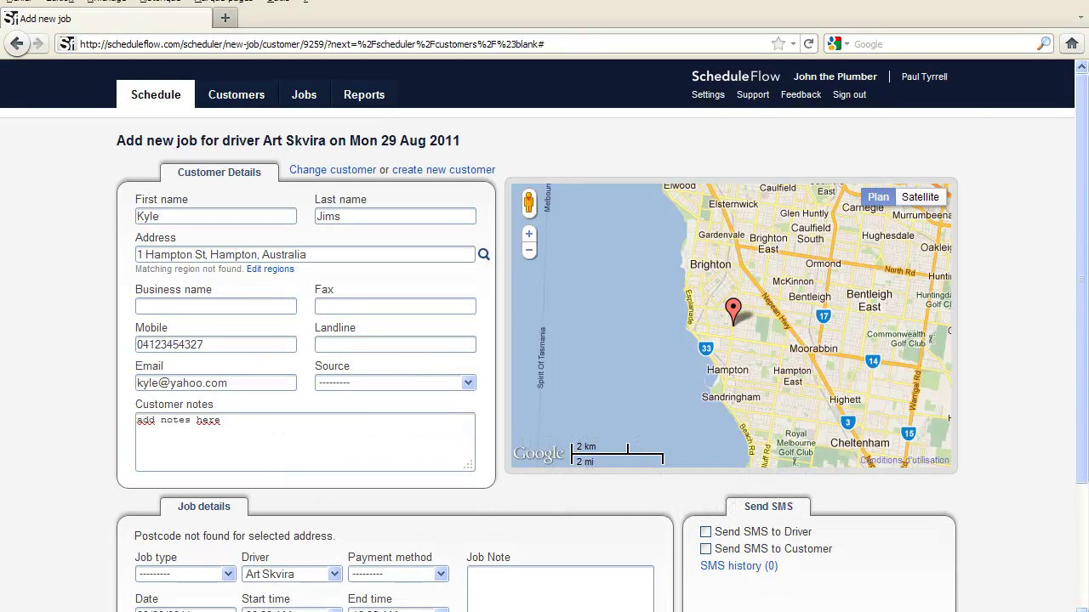
pyautogui.scroll(-2, 545, 340)
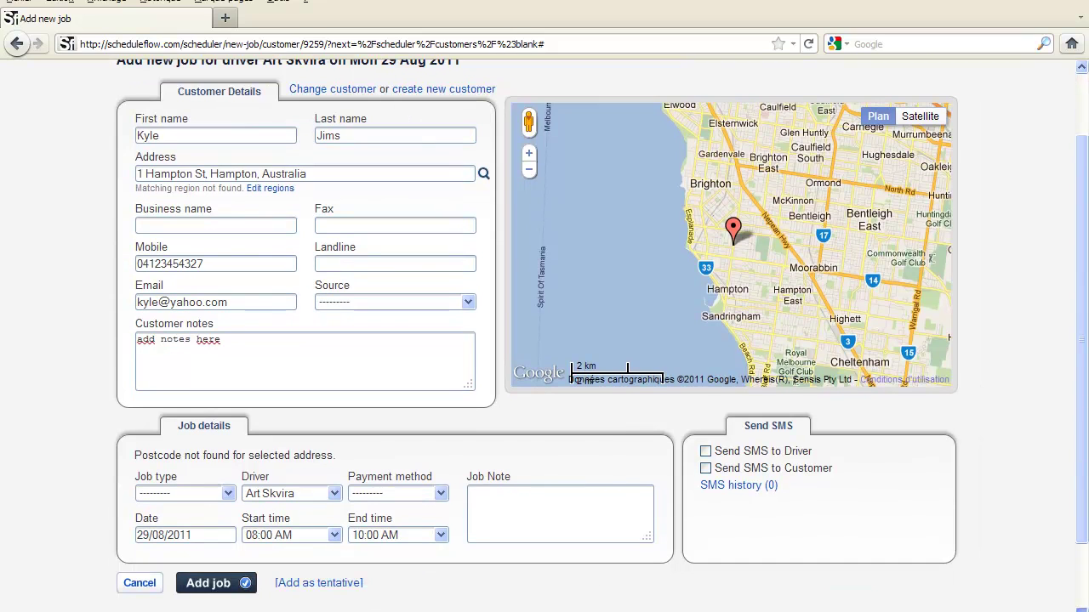
pyautogui.scroll(-2, 544, 341)
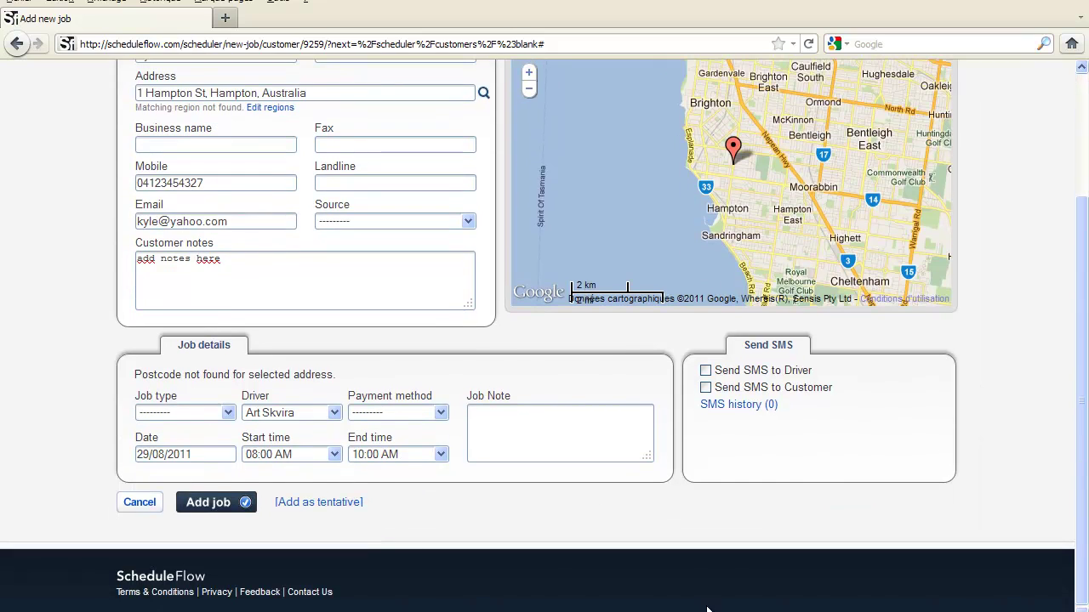
# Set job type to Project, assign a different driver, and choose Account as payment method
pyautogui.click(229, 413)
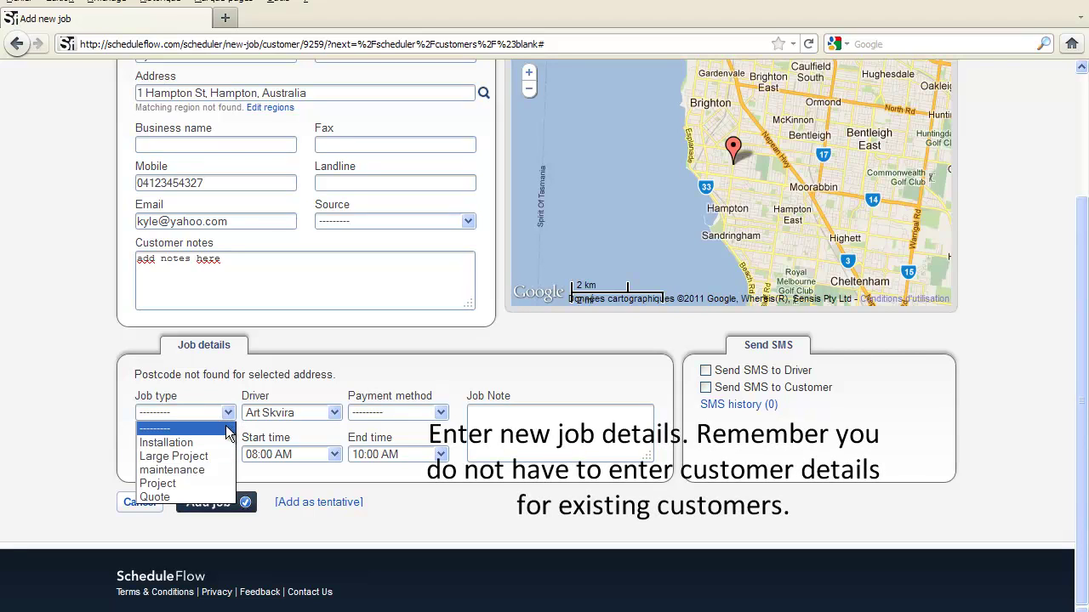
pyautogui.click(211, 484)
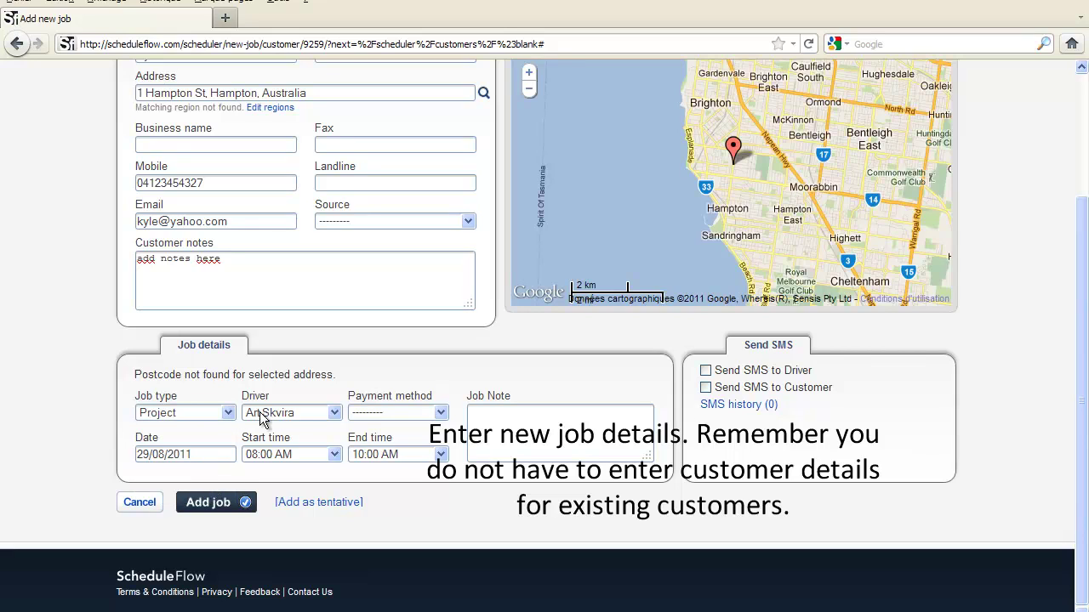
pyautogui.click(337, 414)
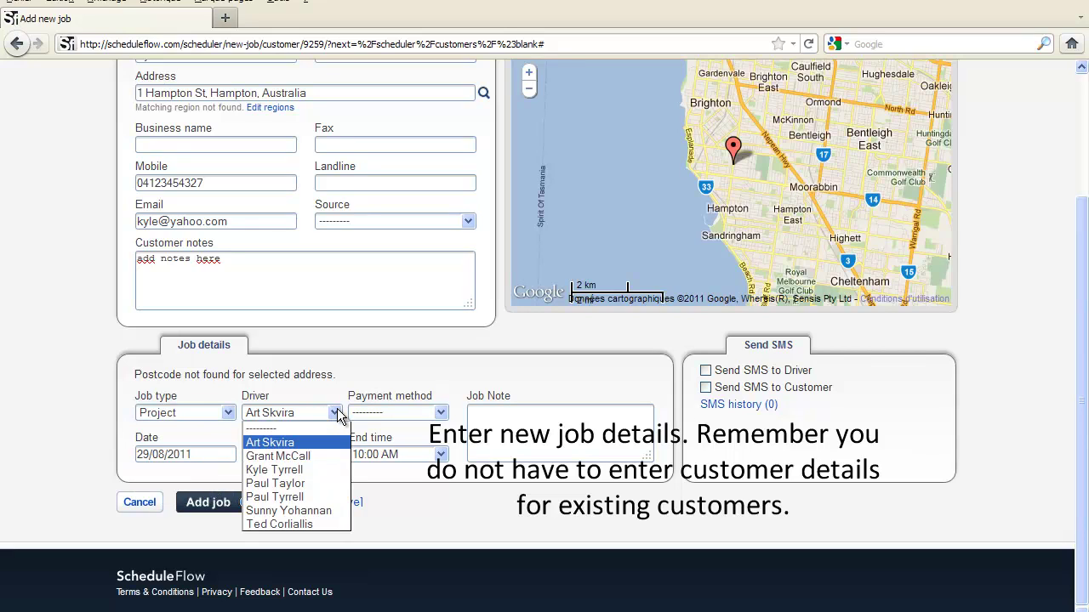
pyautogui.click(315, 470)
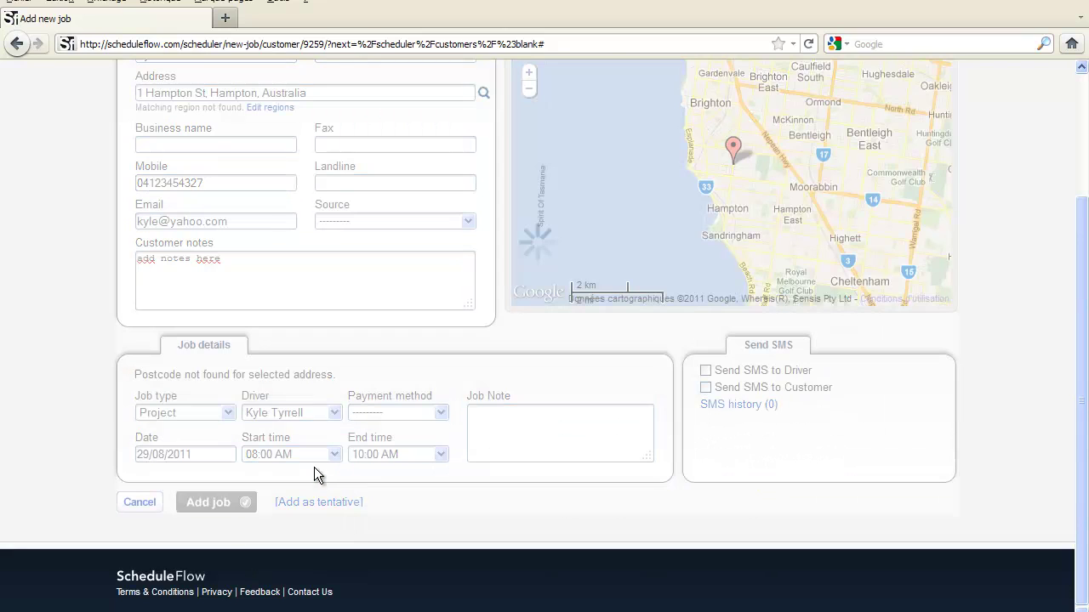
pyautogui.click(440, 412)
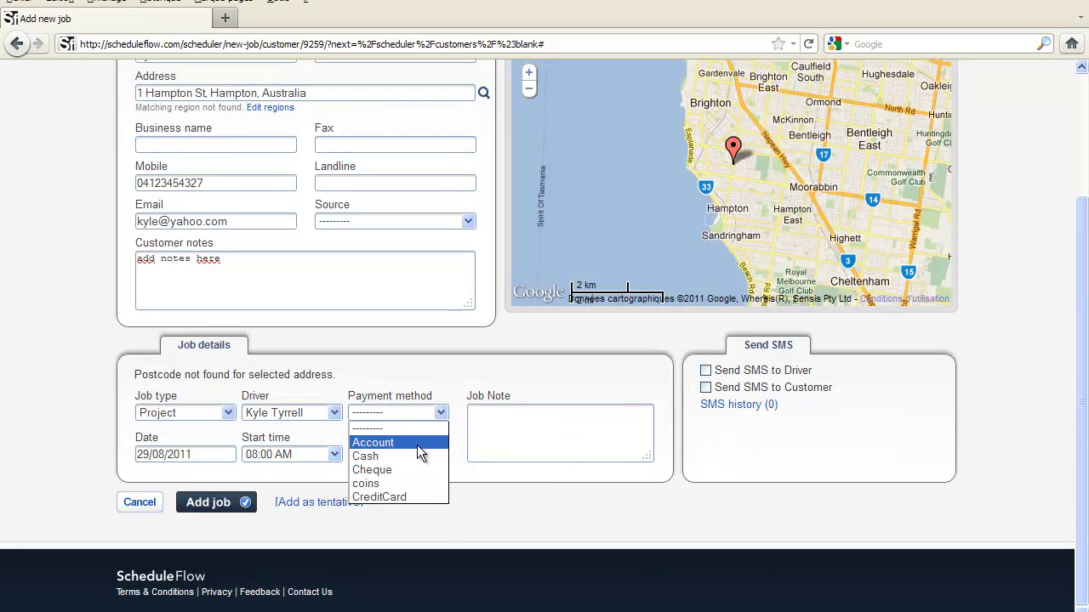
pyautogui.click(416, 444)
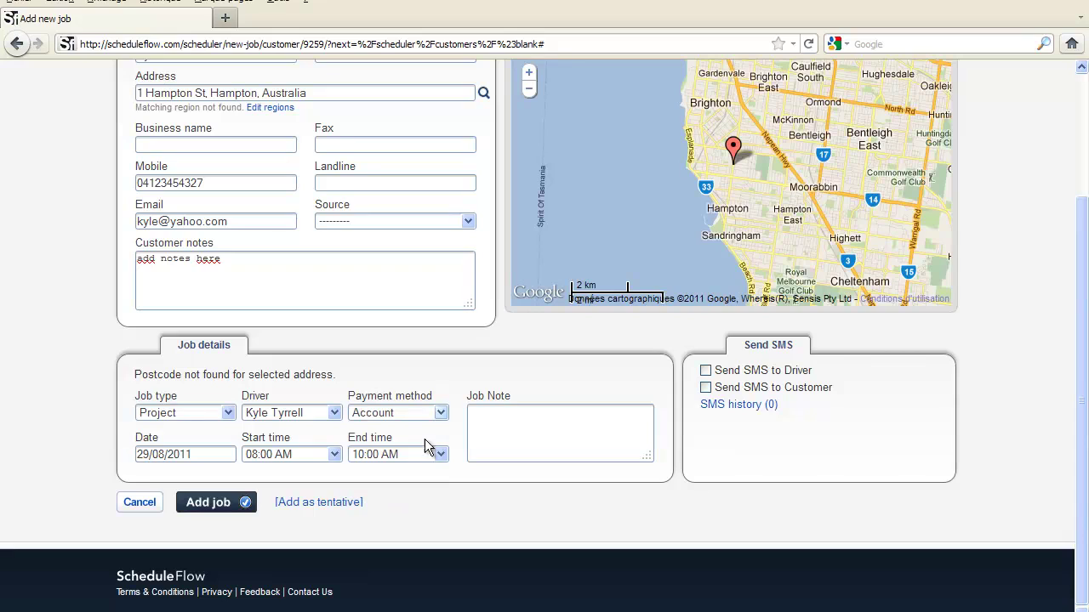
pyautogui.click(484, 411)
# Enter the note 'add job notes here', enable driver and customer SMS, and save job 30273
pyautogui.write('add job notes here')
pyautogui.click(705, 370)
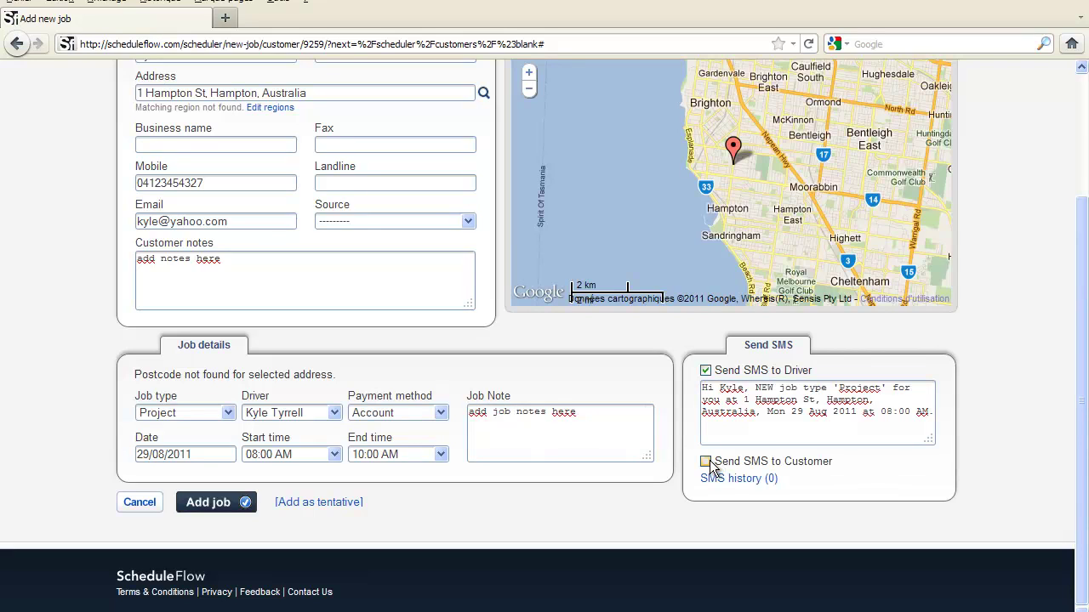
pyautogui.click(705, 461)
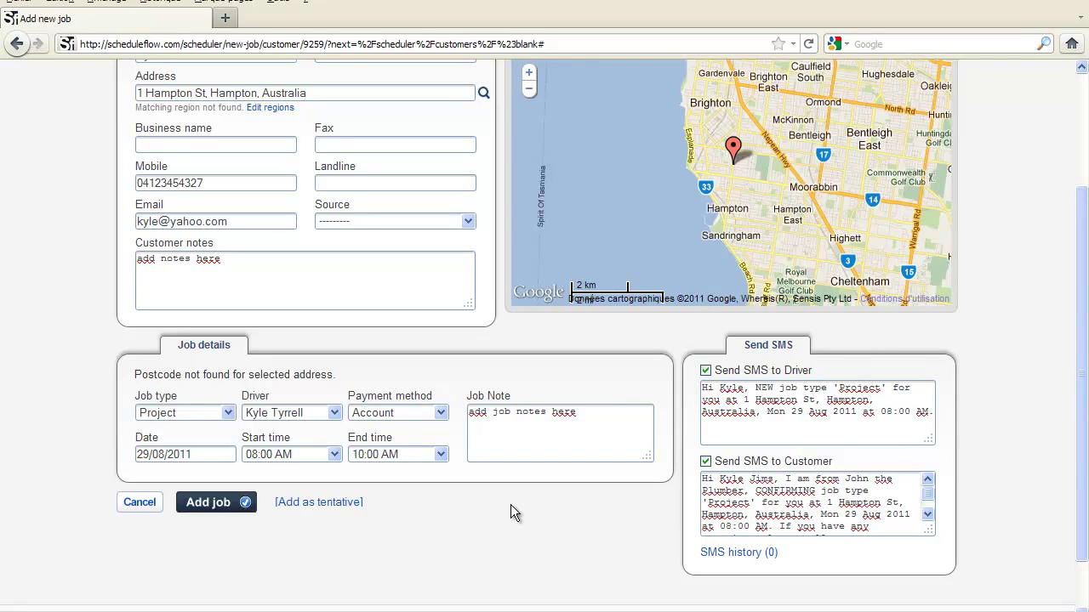
pyautogui.click(214, 504)
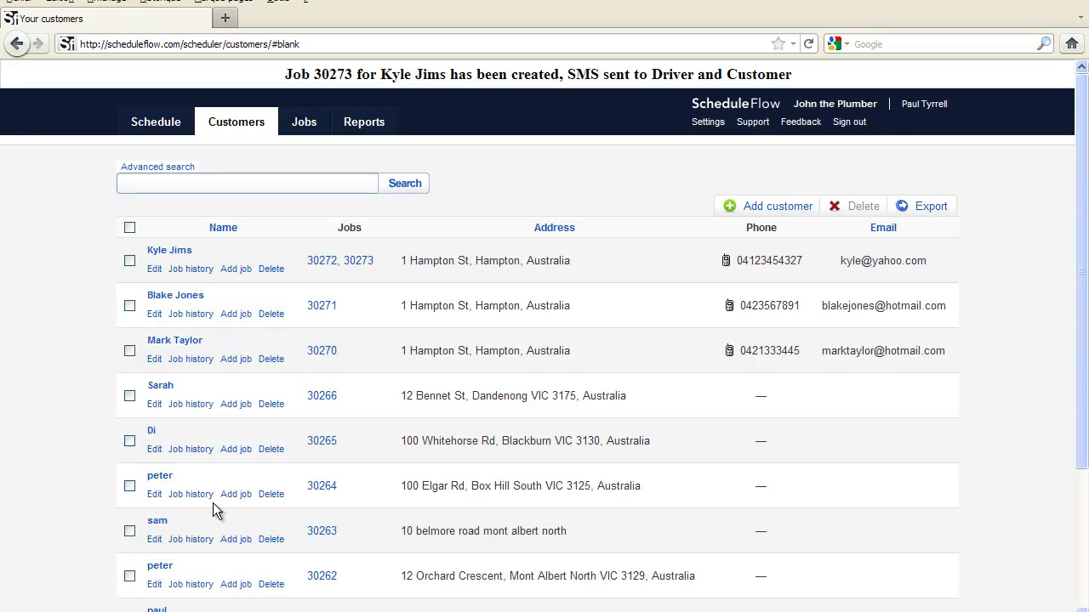